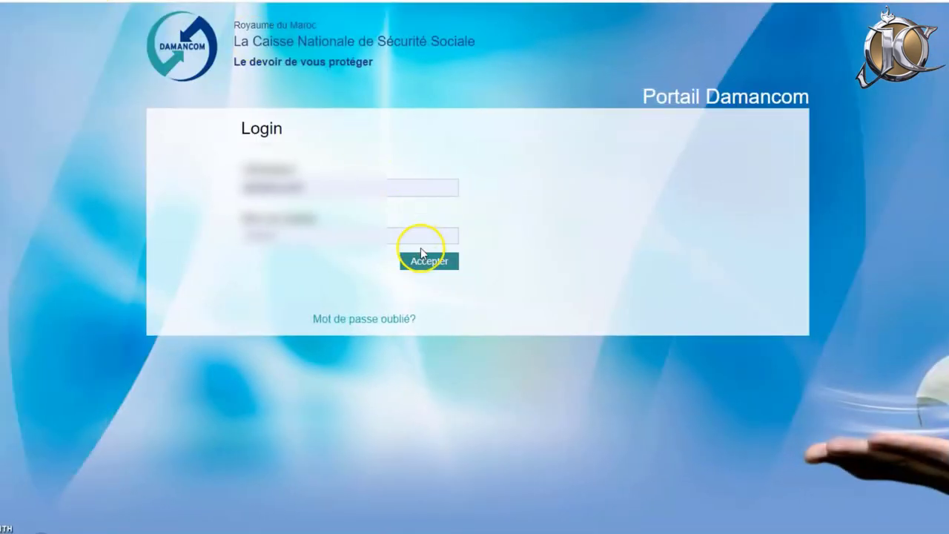
Sign in to Damancom with the filled-in account credentials.
{"action": "left_click", "coordinate": [426, 264]}
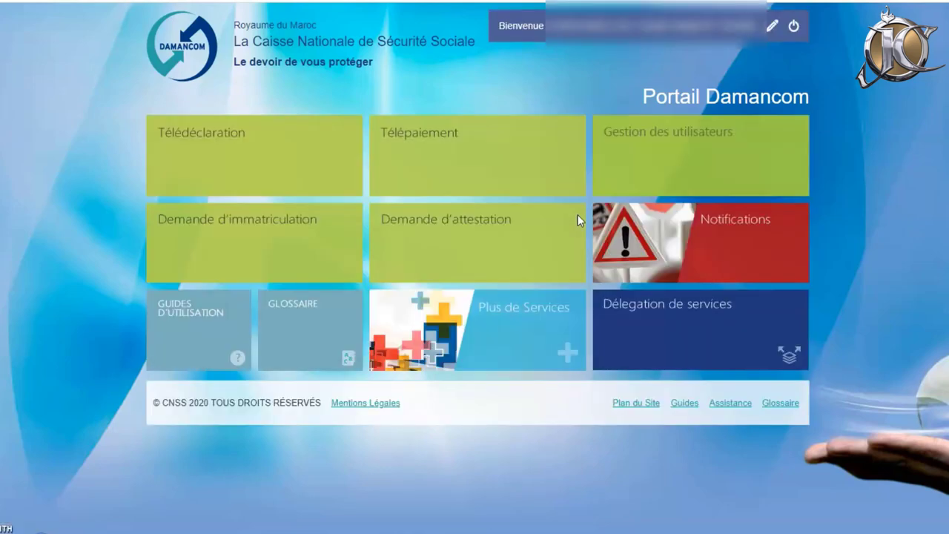
Go through Demande d'immatriculation to Immatriculation EFI and start a new EFI request.
{"action": "left_click", "coordinate": [535, 184]}
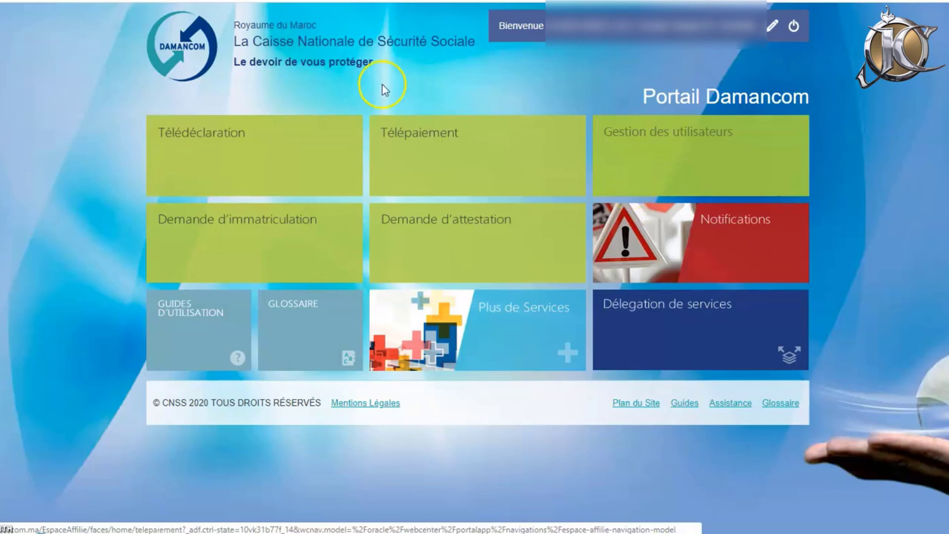
{"action": "left_click", "coordinate": [240, 243]}
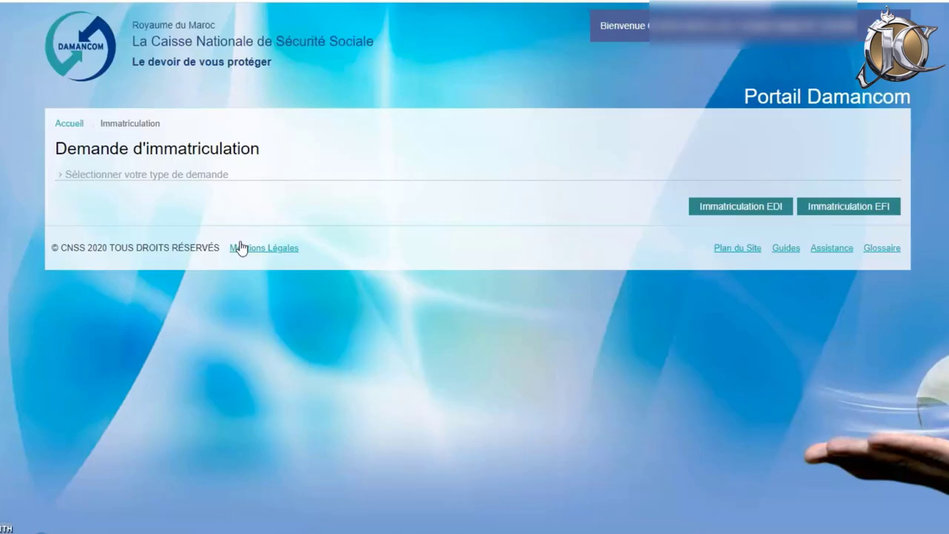
{"action": "left_click", "coordinate": [257, 163]}
{"action": "left_click", "coordinate": [641, 121]}
{"action": "left_click", "coordinate": [840, 200]}
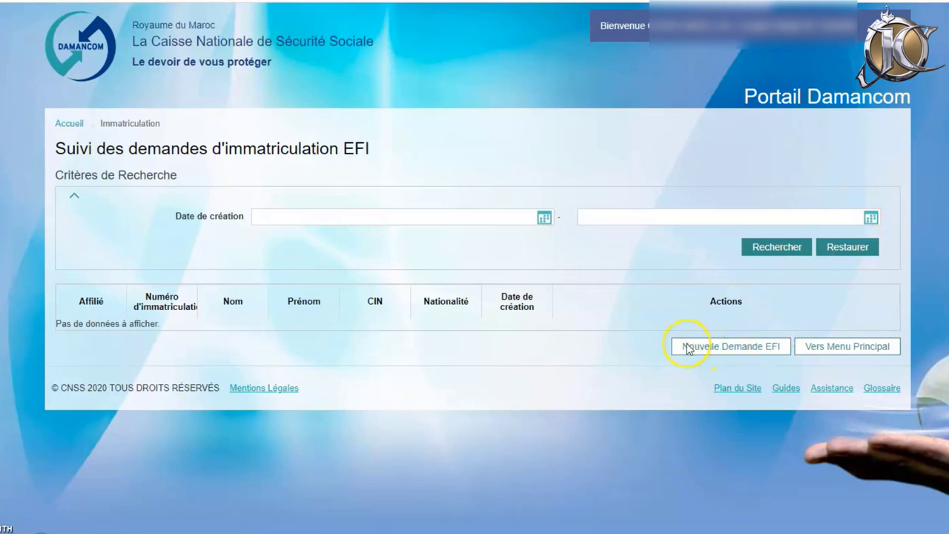
{"action": "left_click", "coordinate": [684, 347]}
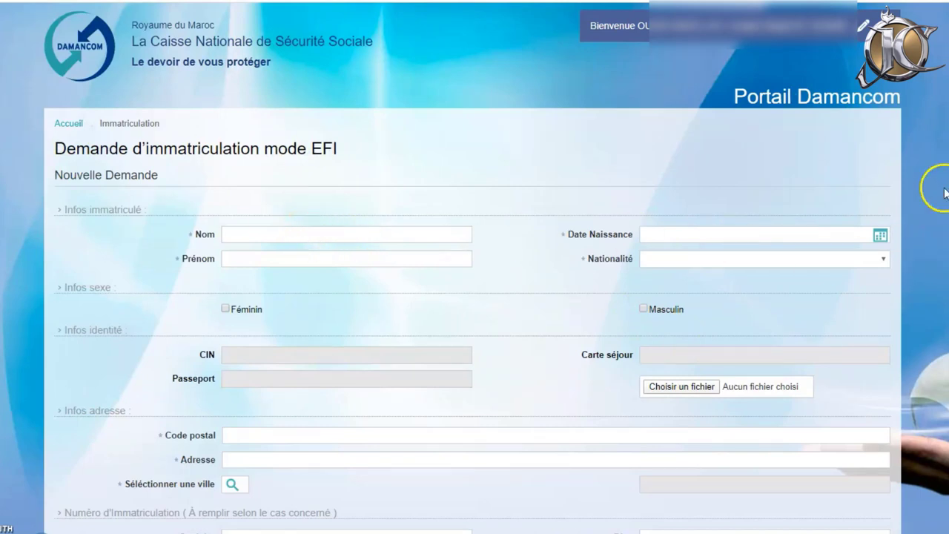
{"action": "scroll", "coordinate": [887, 9], "scroll_direction": "down", "scroll_amount": 2}
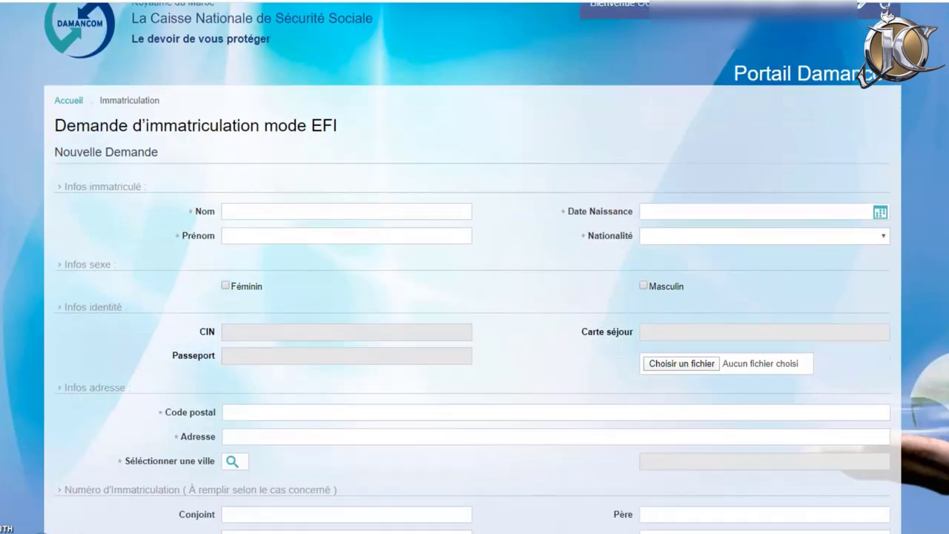
{"action": "scroll", "coordinate": [887, 9], "scroll_direction": "down", "scroll_amount": 1}
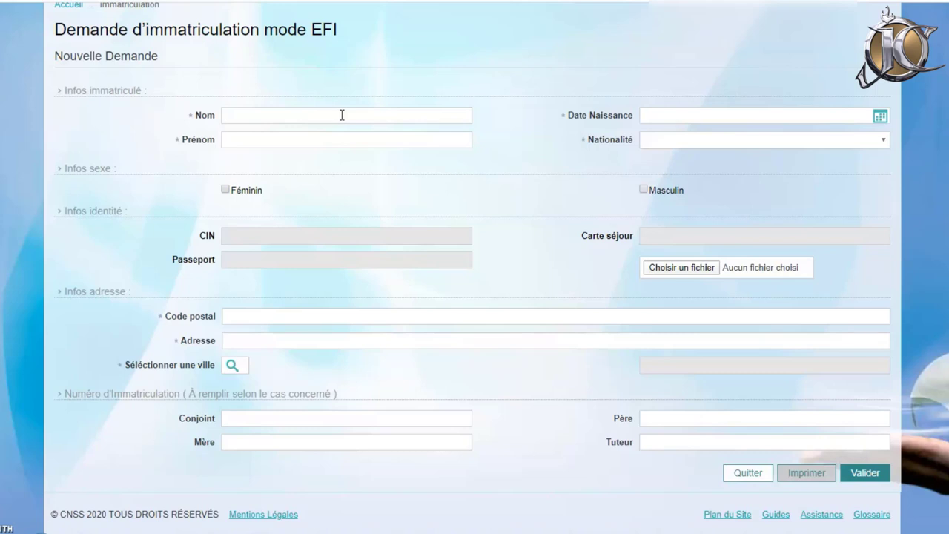
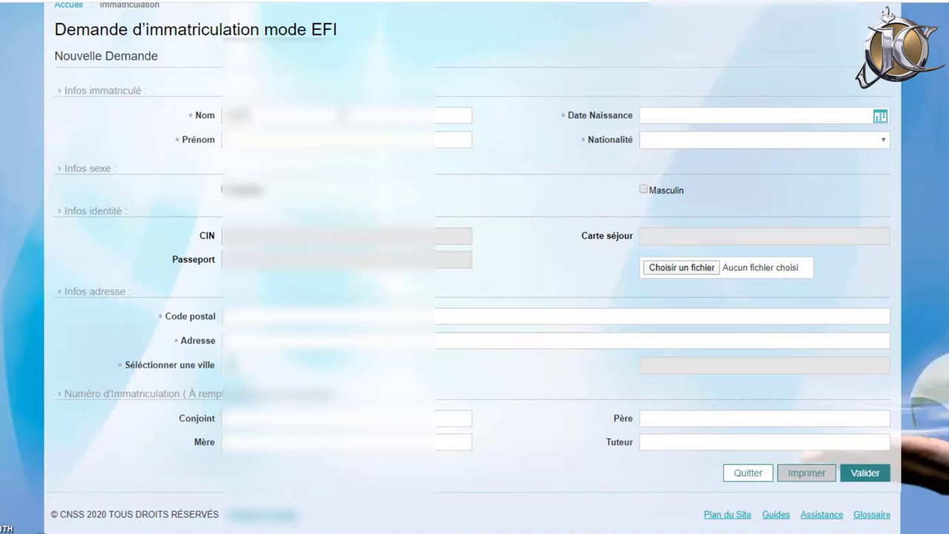
{"action": "key", "text": "Tab"}
{"action": "left_click", "coordinate": [677, 115]}
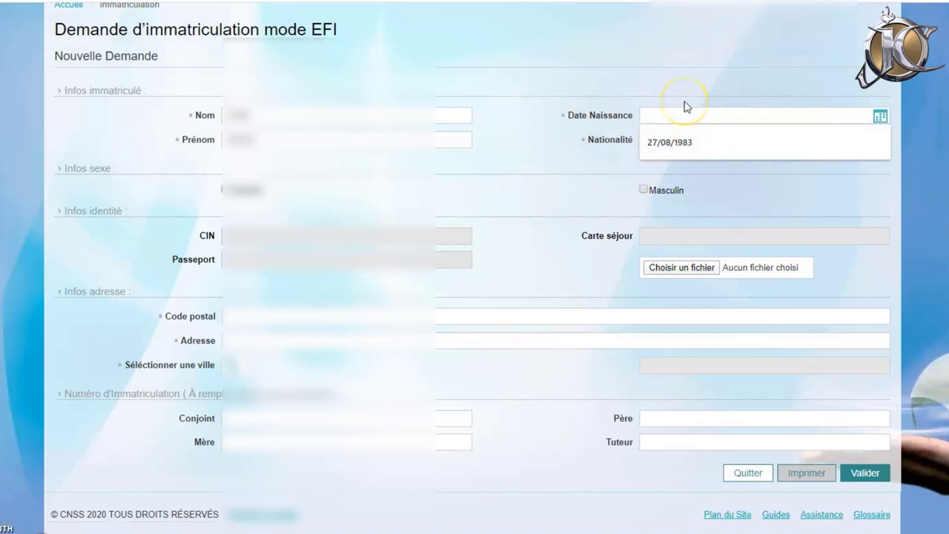
{"action": "type", "text": "26"}
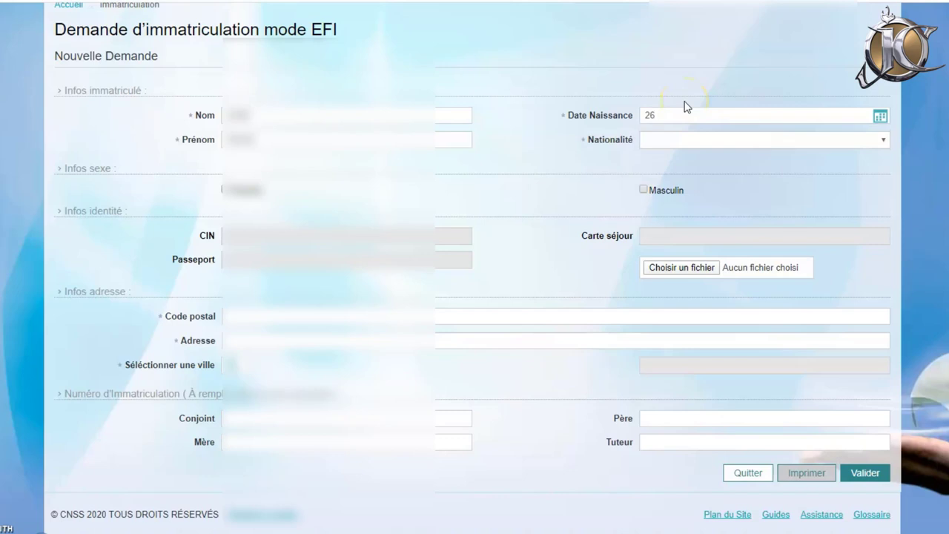
{"action": "type", "text": "/08/1992"}
Choose MAROCAINE nationality, tick Masculin, and enable the CIN identity field.
{"action": "left_click", "coordinate": [673, 141]}
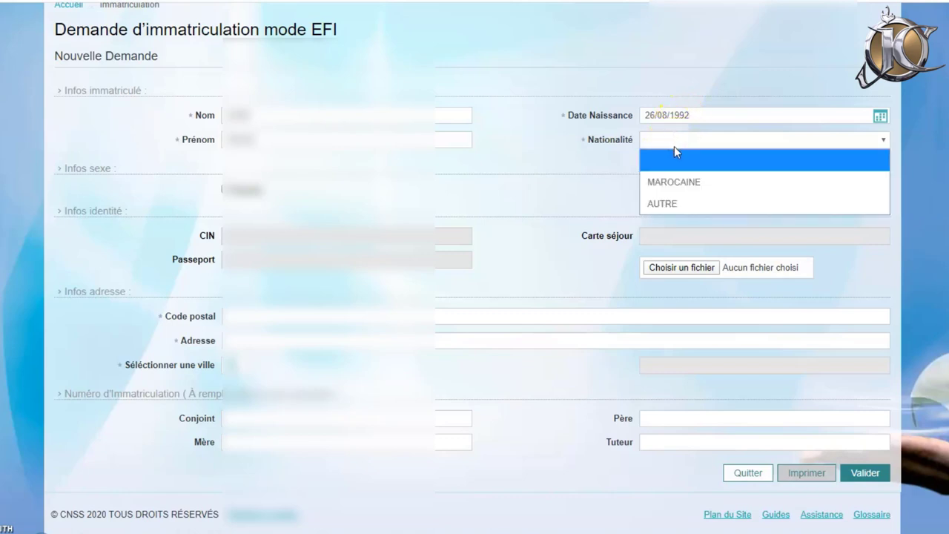
{"action": "left_click", "coordinate": [680, 183]}
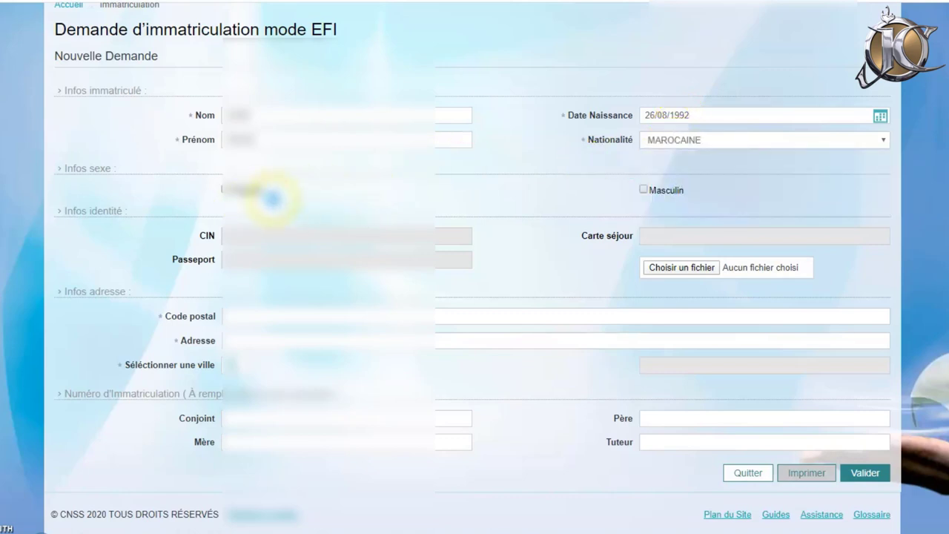
{"action": "left_click", "coordinate": [644, 191]}
{"action": "left_click", "coordinate": [643, 190]}
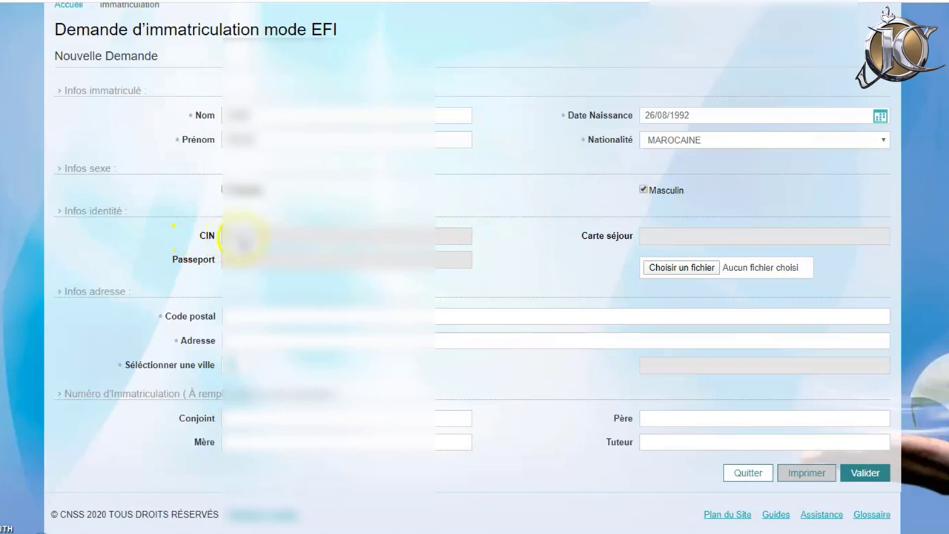
{"action": "left_click", "coordinate": [265, 243]}
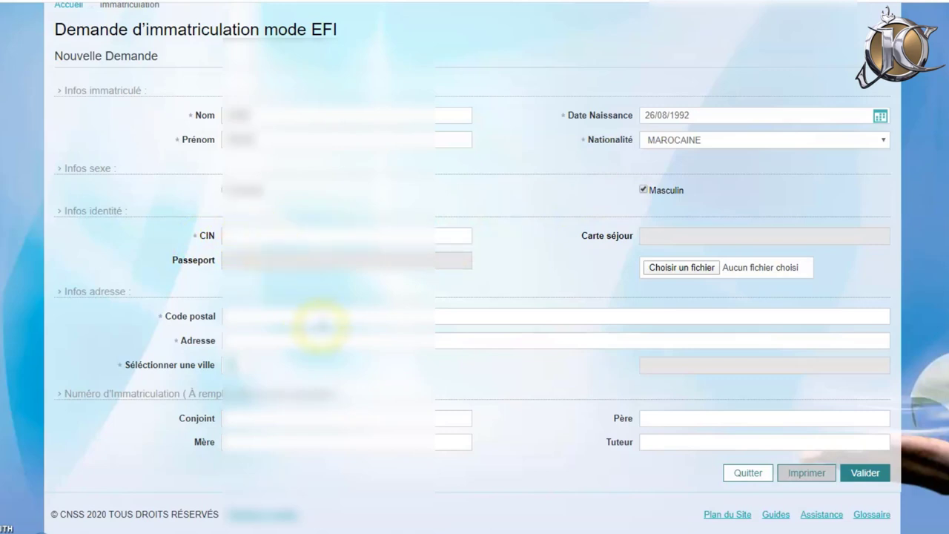
{"action": "left_click", "coordinate": [267, 237]}
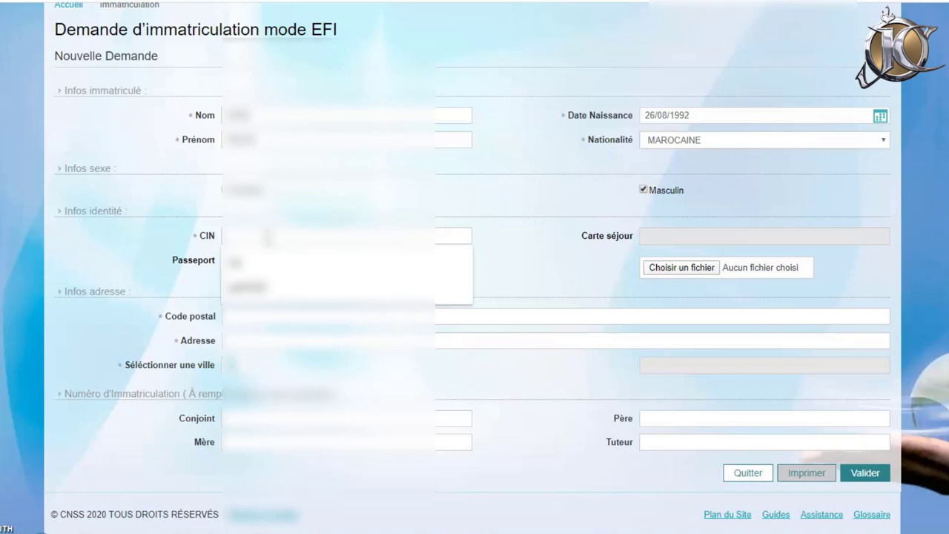
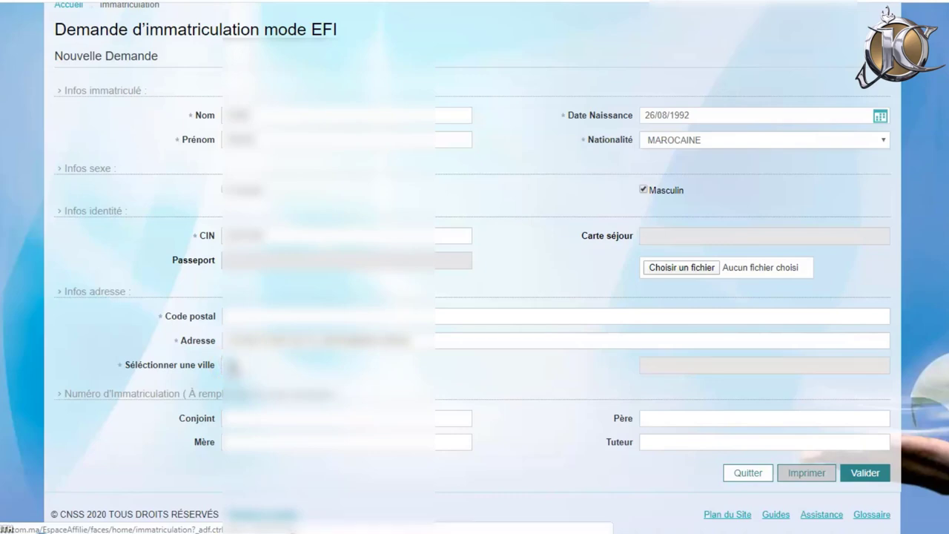
Pick AZROU as the city from the Ville lookup list.
{"action": "left_click", "coordinate": [233, 365]}
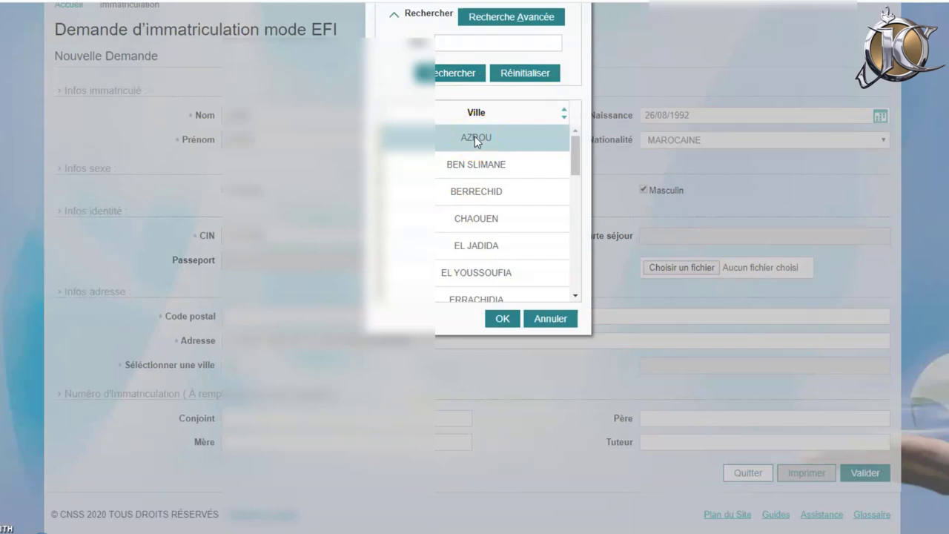
{"action": "left_click", "coordinate": [474, 138]}
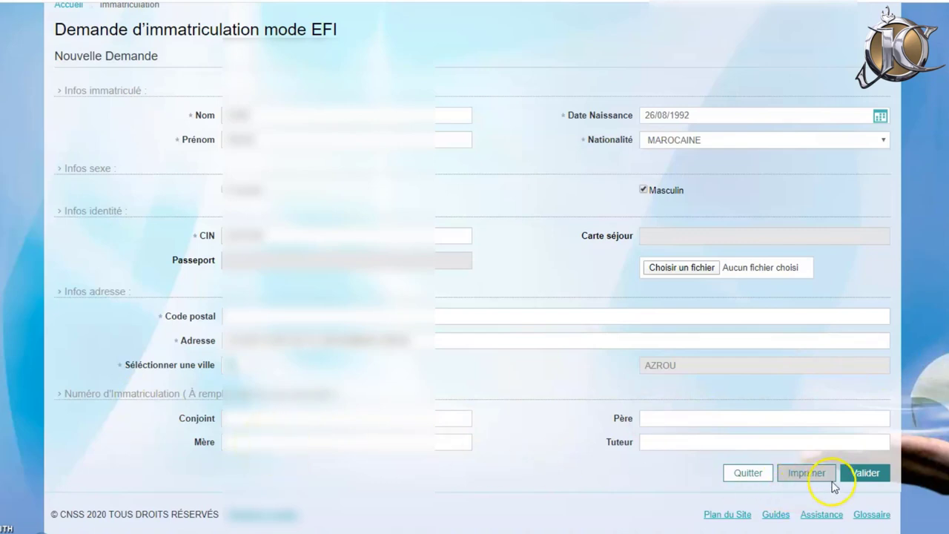
Try Valider, then move into the Code postal field flagged as required.
{"action": "left_click", "coordinate": [875, 477]}
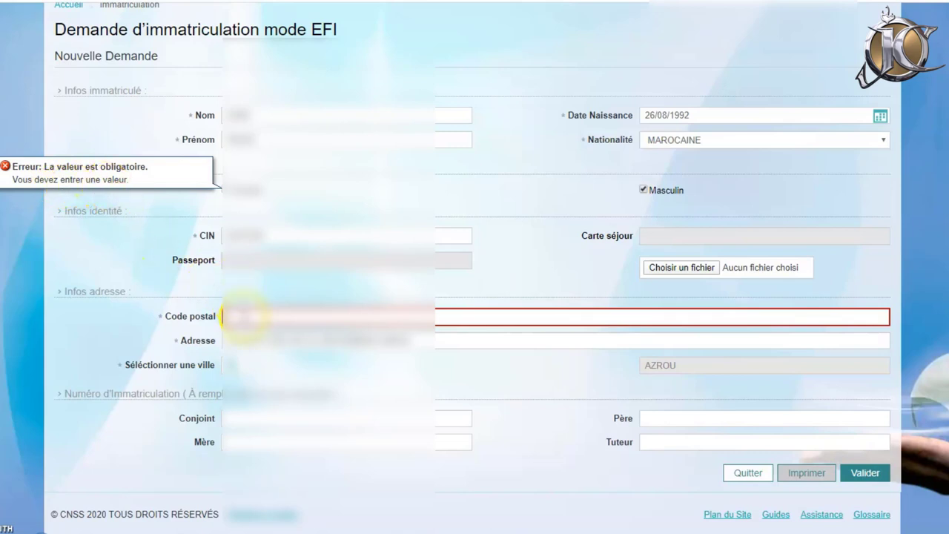
{"action": "left_click", "coordinate": [245, 317]}
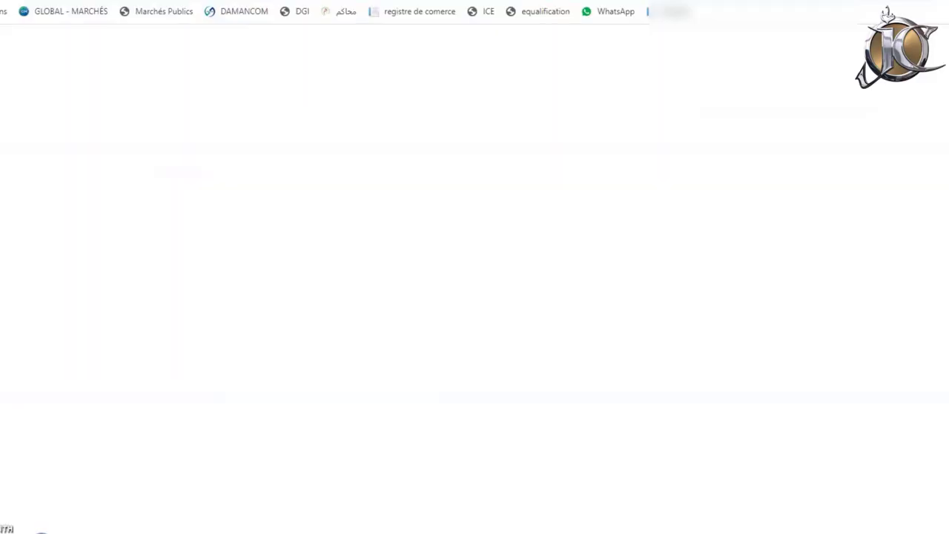
Google 'code postal azrou' and select the 53100 postal code in the results.
{"action": "left_click", "coordinate": [378, 243]}
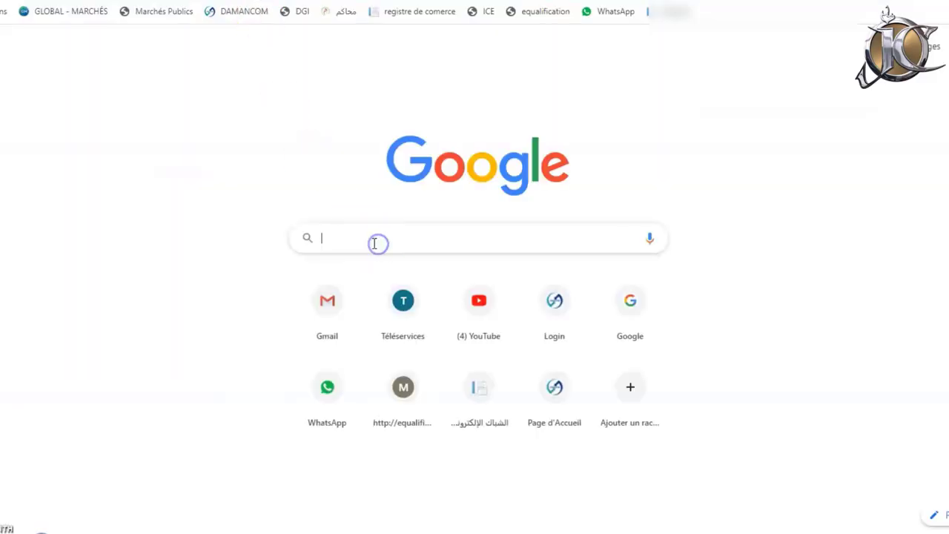
{"action": "type", "text": "code"}
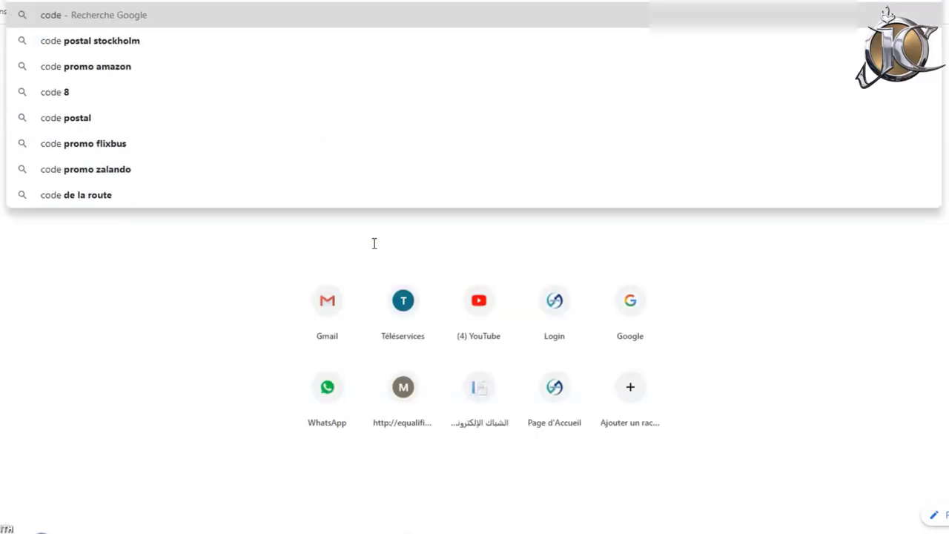
{"action": "type", "text": " pos"}
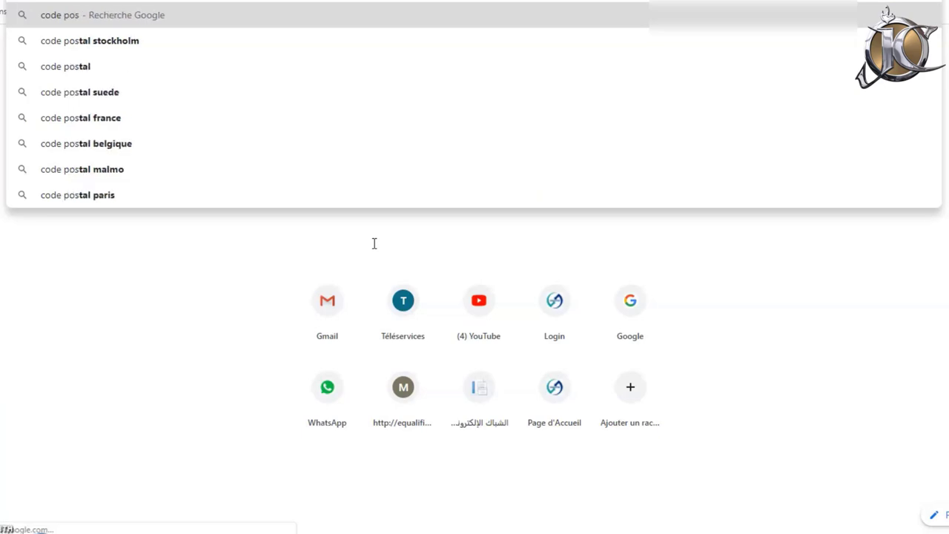
{"action": "type", "text": "tal azro"}
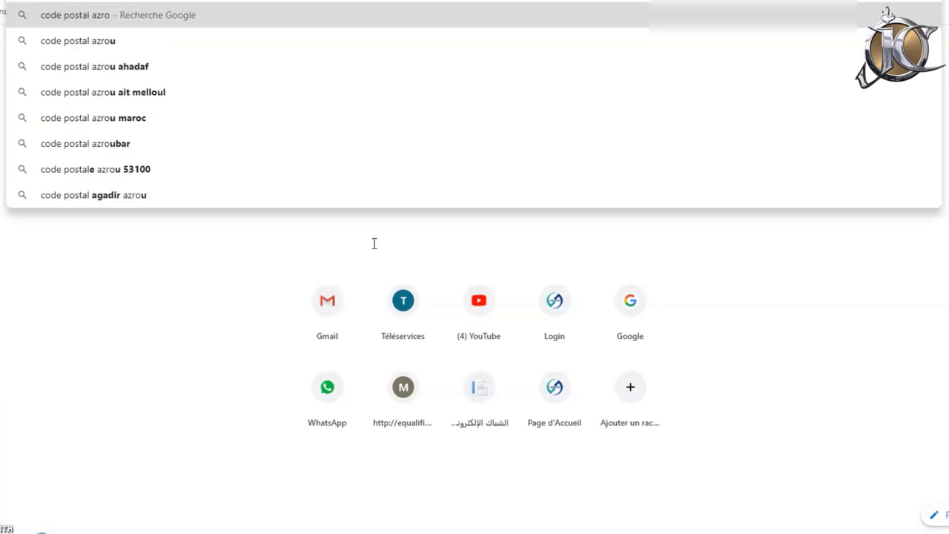
{"action": "type", "text": "u"}
{"action": "key", "text": "Return"}
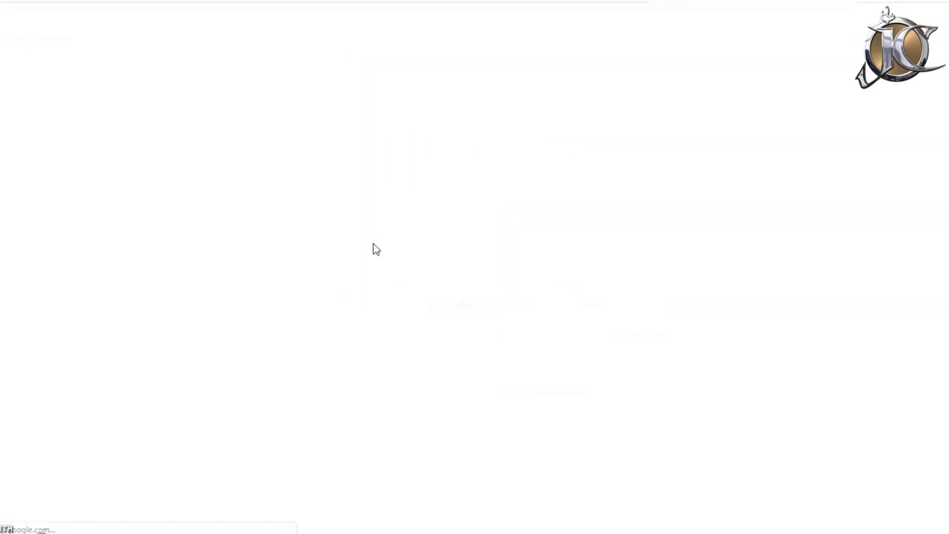
{"action": "left_click", "coordinate": [331, 213]}
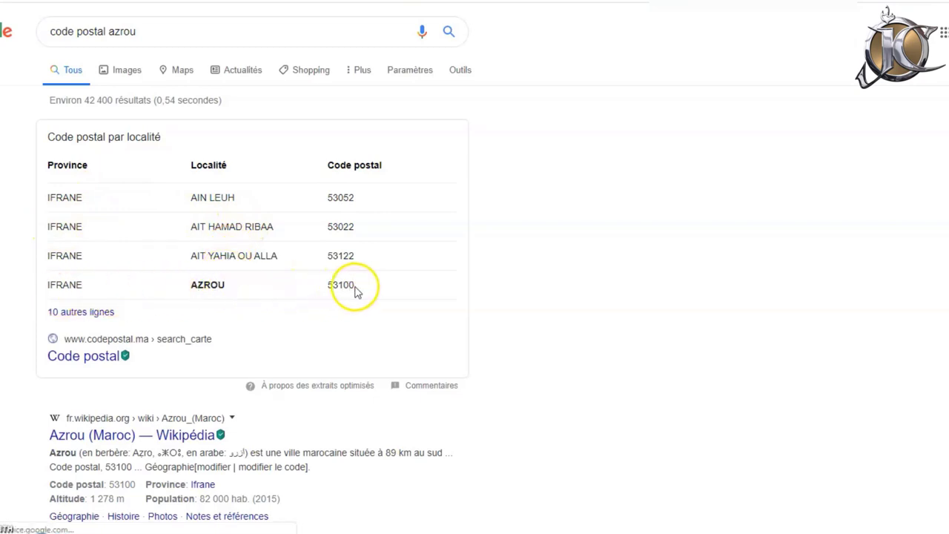
{"action": "left_click_drag", "start_coordinate": [355, 289], "coordinate": [322, 293]}
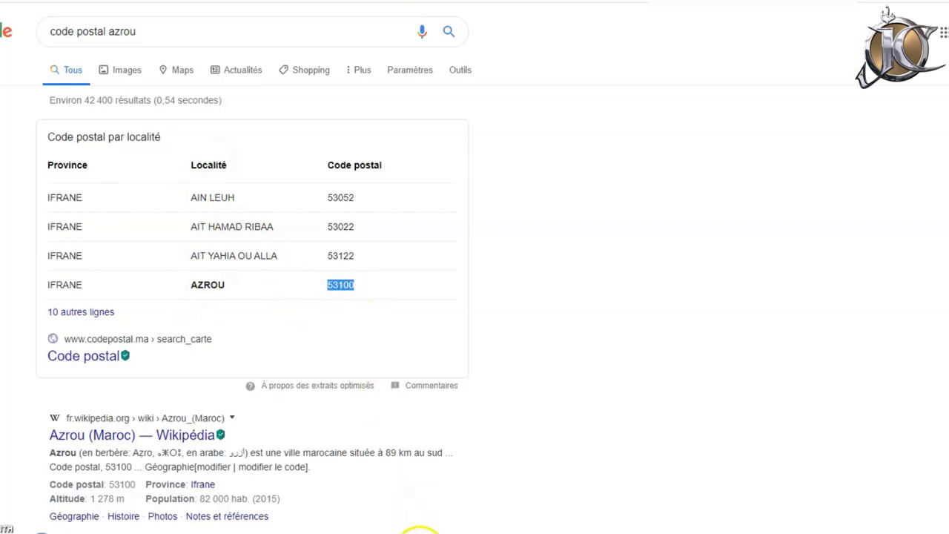
{"action": "left_click", "coordinate": [419, 531]}
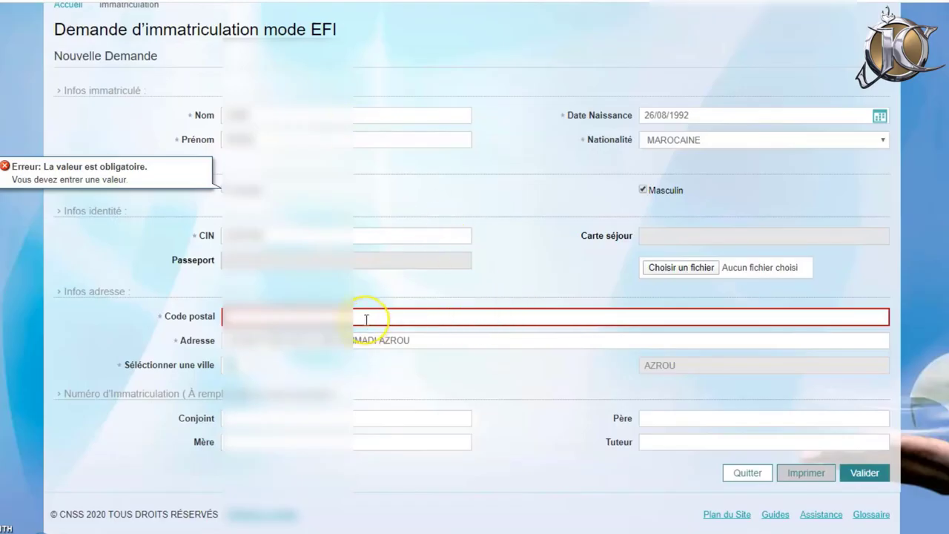
Enter postal code 53100 and submit the EFI request with Valider.
{"action": "type", "text": "53100"}
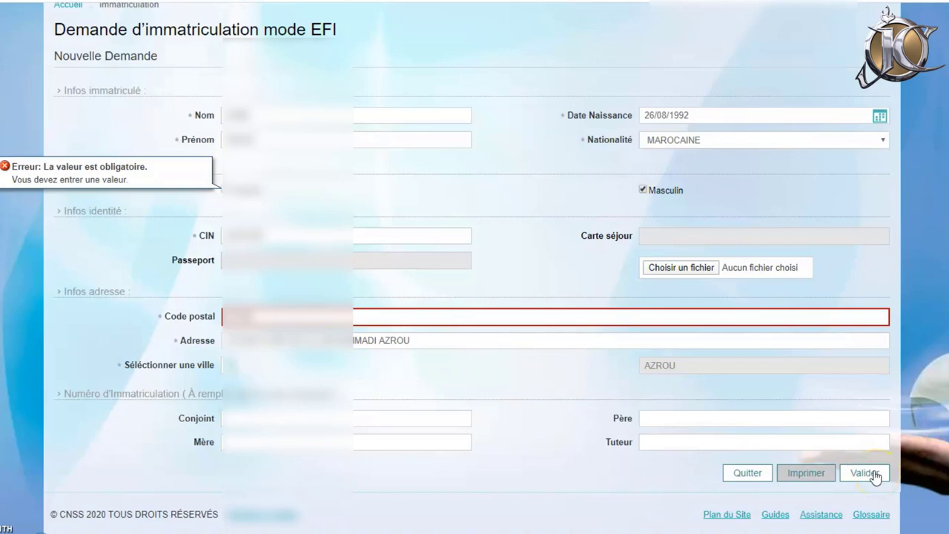
{"action": "left_click", "coordinate": [875, 476]}
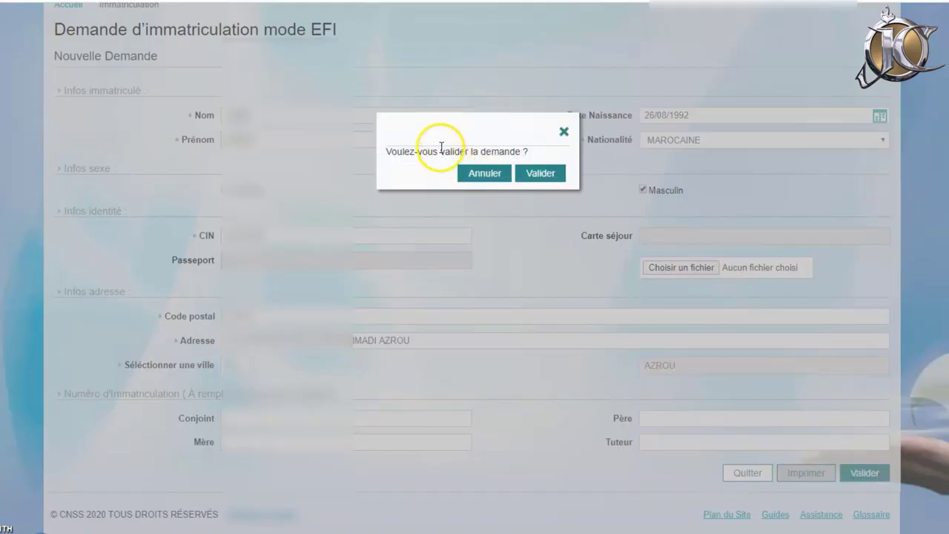
Confirm the validation, dismiss the saved message, and print the locked EFI request.
{"action": "left_click", "coordinate": [537, 175]}
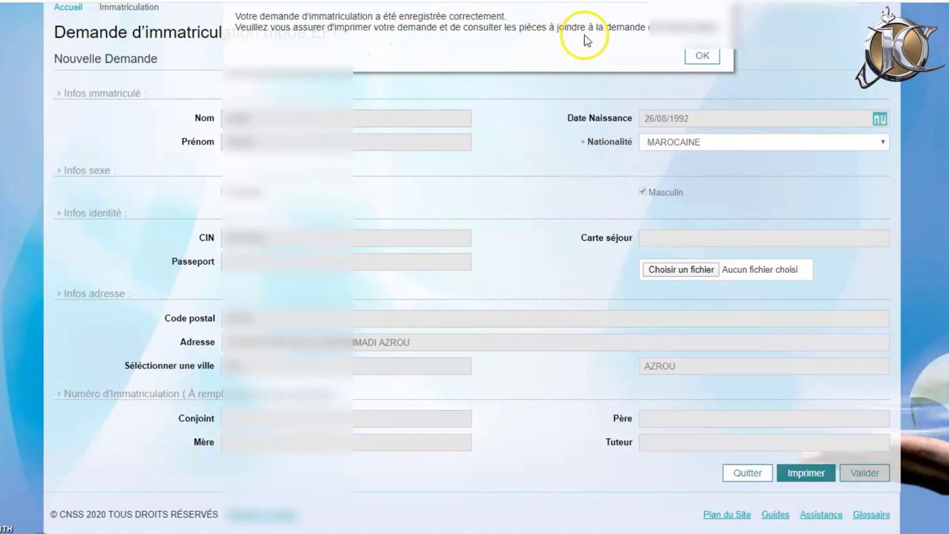
{"action": "left_click", "coordinate": [706, 56]}
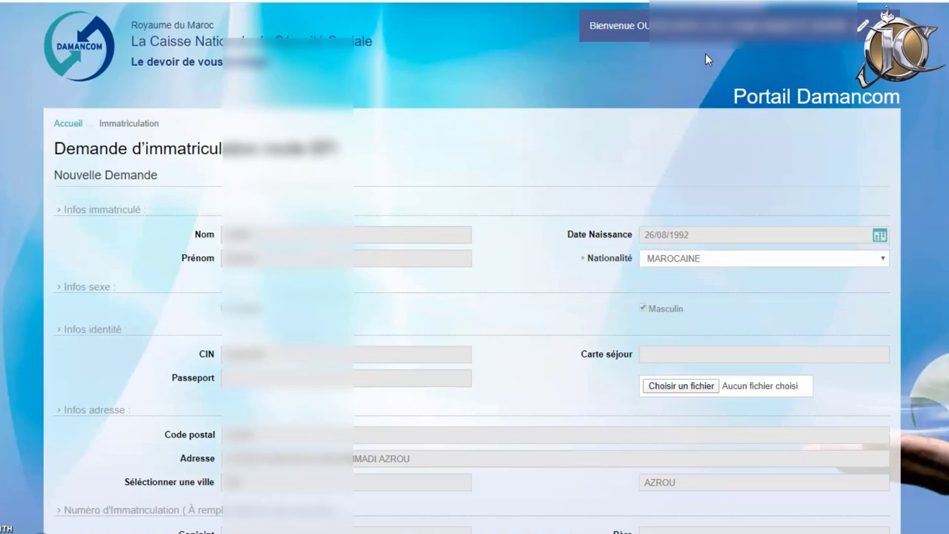
{"action": "scroll", "coordinate": [862, 24], "scroll_direction": "down", "scroll_amount": 3}
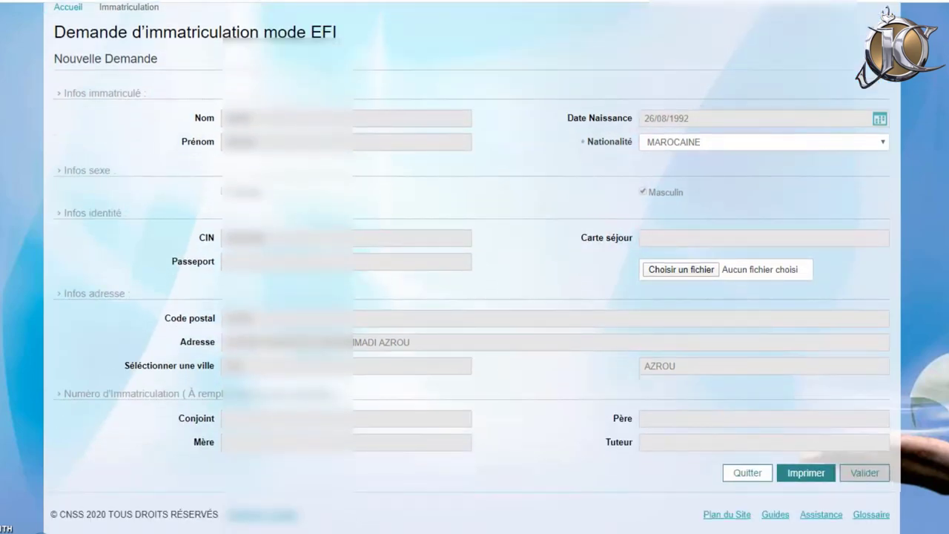
{"action": "scroll", "coordinate": [475, 267], "scroll_direction": "up", "scroll_amount": 3}
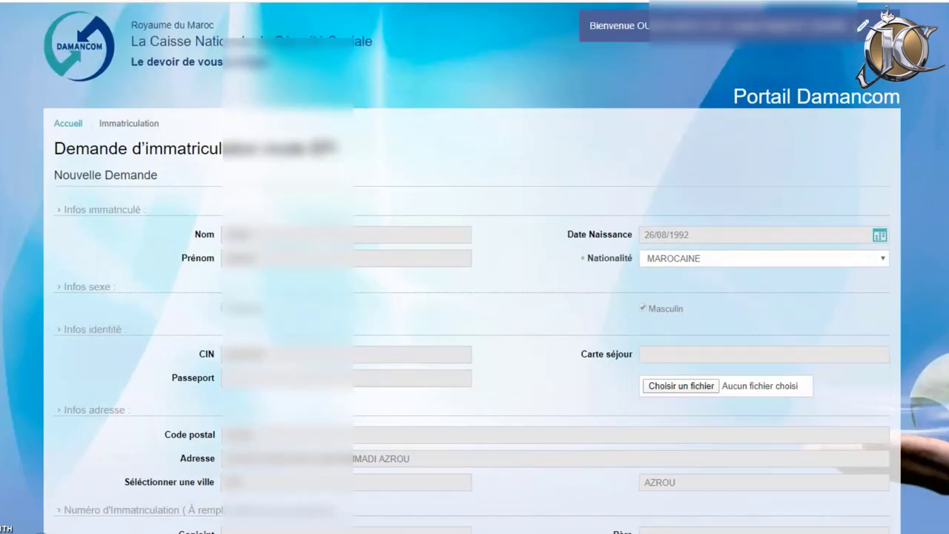
{"action": "scroll", "coordinate": [472, 267], "scroll_direction": "down", "scroll_amount": 3}
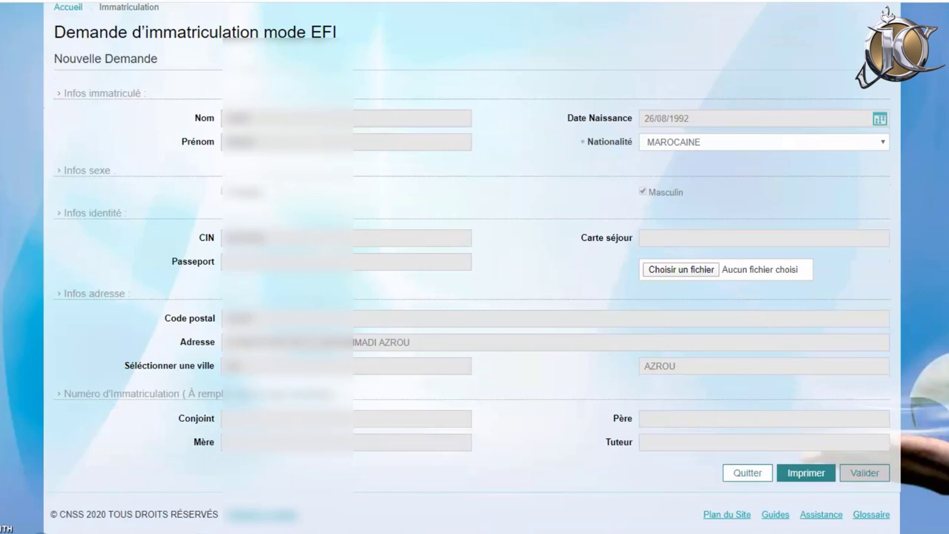
{"action": "left_click", "coordinate": [802, 469]}
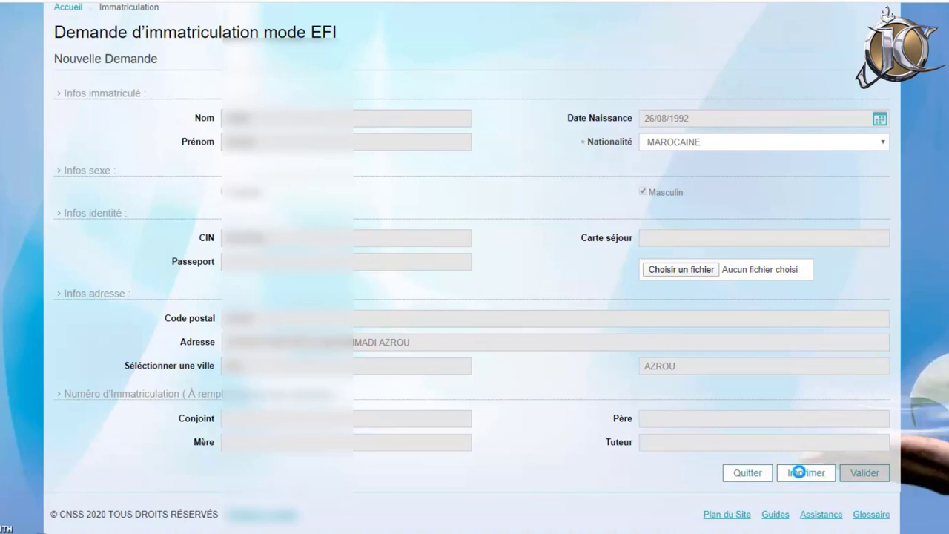
Print the saved EFI request and open 'Immatriculation-EFI (2).pdf' from the download bar.
{"action": "left_click", "coordinate": [799, 471]}
{"action": "left_click", "coordinate": [801, 463]}
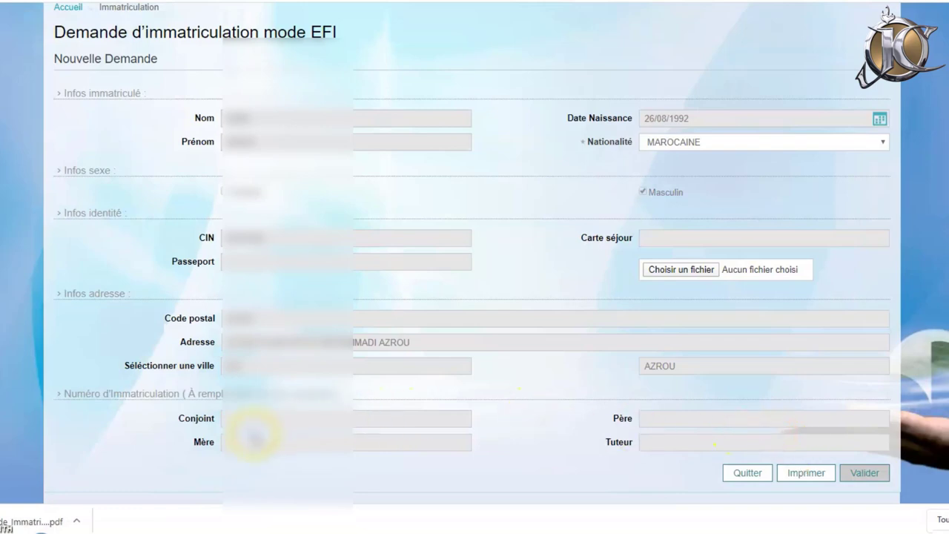
{"action": "left_click", "coordinate": [40, 519]}
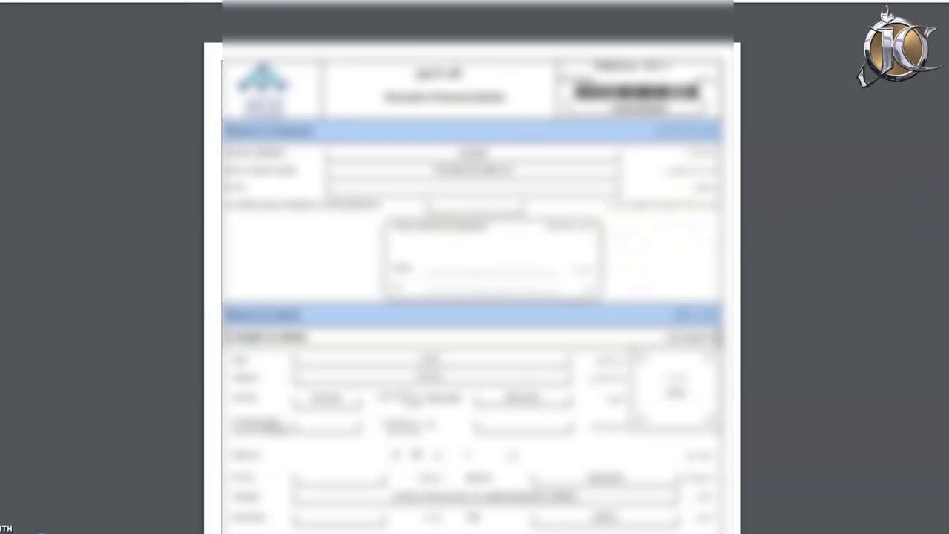
{"action": "scroll", "coordinate": [471, 281], "scroll_direction": "down", "scroll_amount": 3}
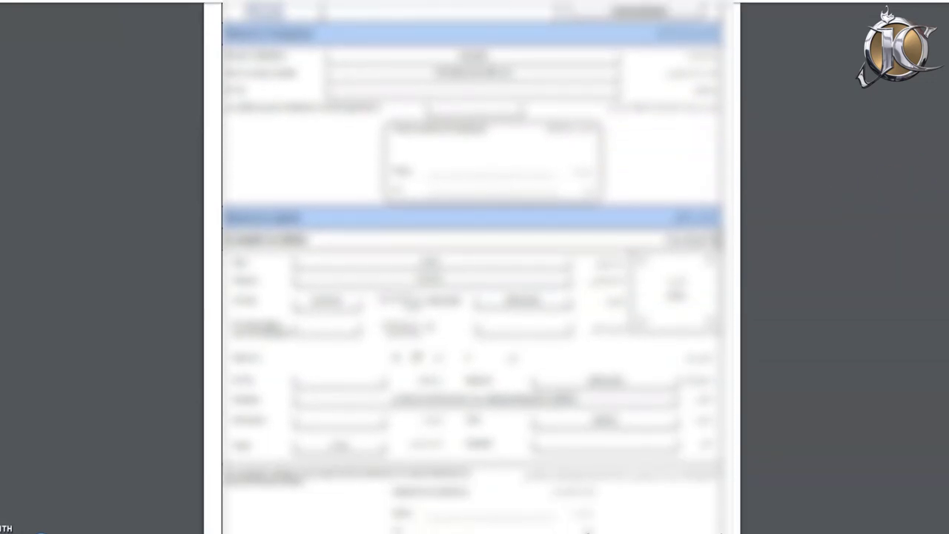
{"action": "scroll", "coordinate": [475, 267], "scroll_direction": "down", "scroll_amount": 10}
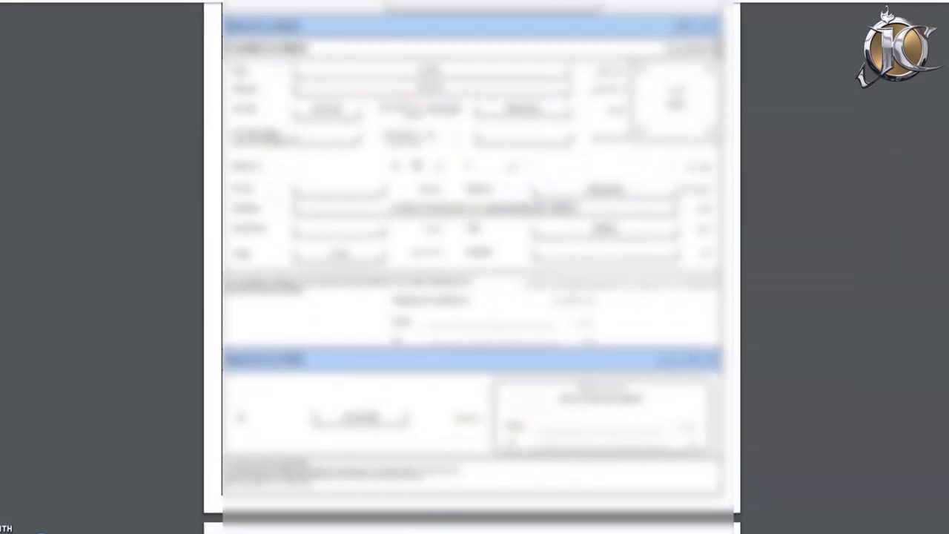
{"action": "scroll", "coordinate": [475, 267], "scroll_direction": "down", "scroll_amount": 9}
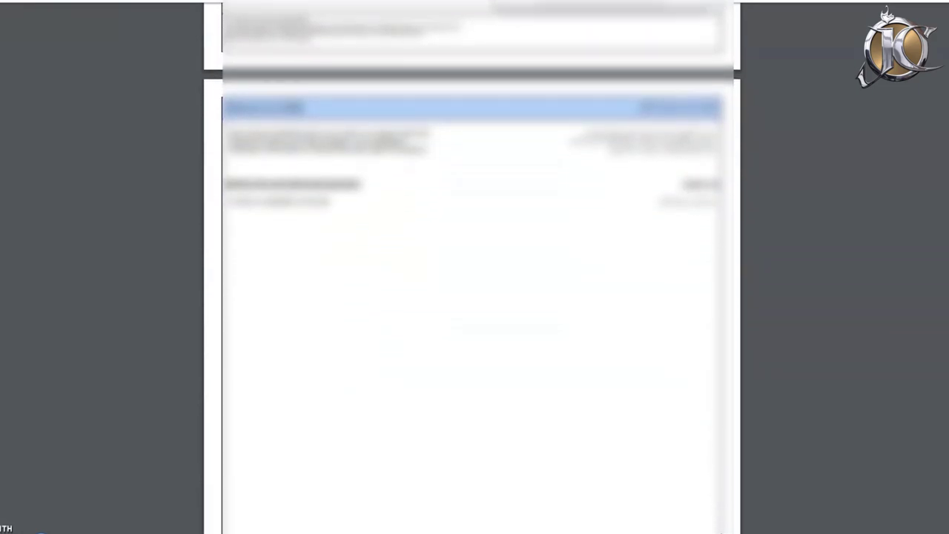
{"action": "scroll", "coordinate": [475, 267], "scroll_direction": "down", "scroll_amount": 1}
{"action": "scroll", "coordinate": [474, 267], "scroll_direction": "up", "scroll_amount": 4}
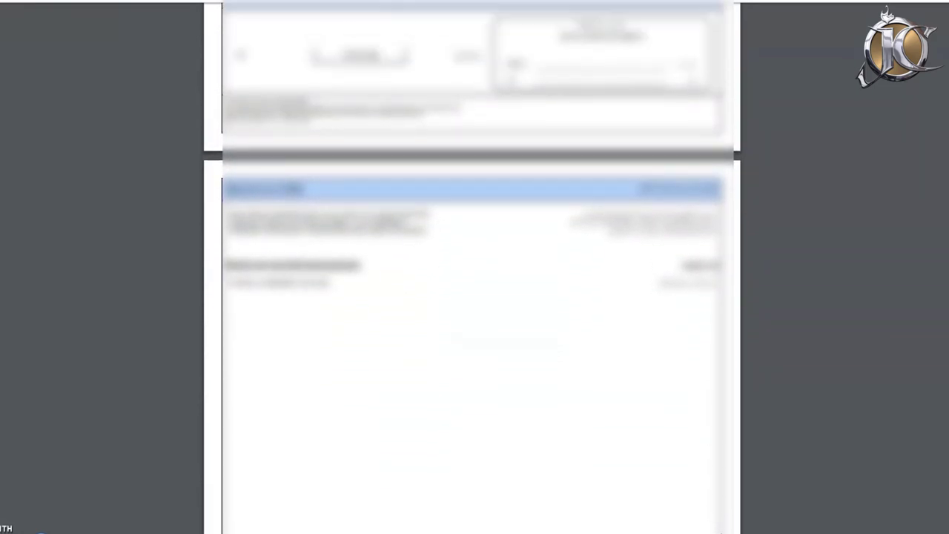
{"action": "scroll", "coordinate": [474, 267], "scroll_direction": "down", "scroll_amount": 3}
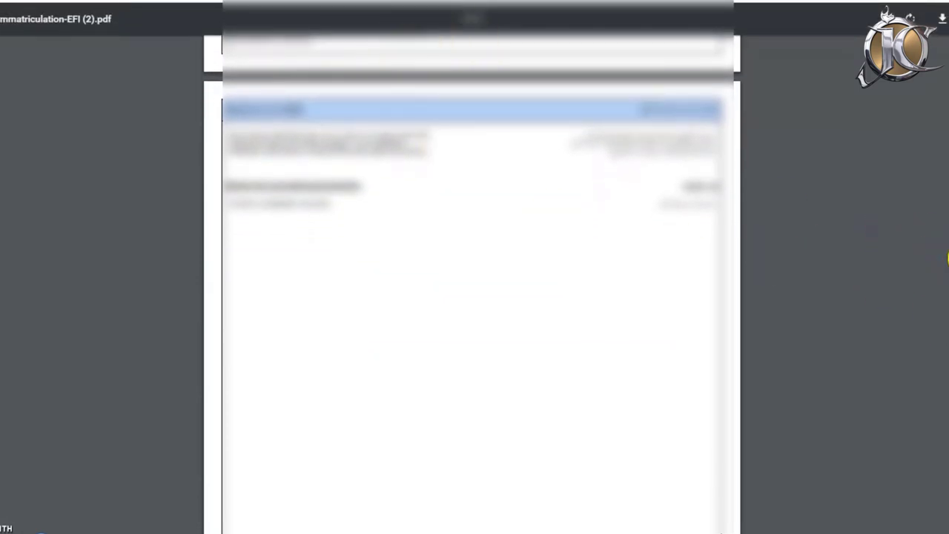
{"action": "scroll", "coordinate": [474, 267], "scroll_direction": "down", "scroll_amount": 2}
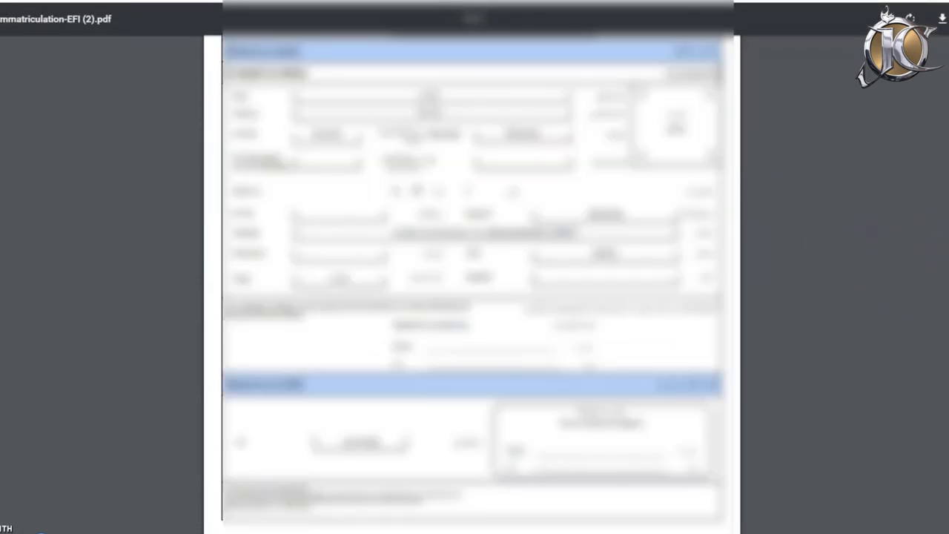
{"action": "scroll", "coordinate": [474, 267], "scroll_direction": "down", "scroll_amount": 10}
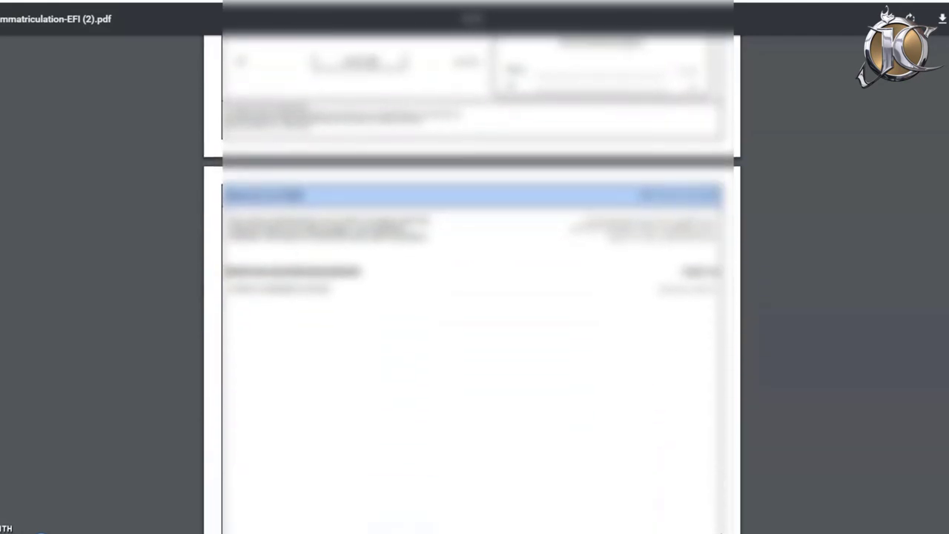